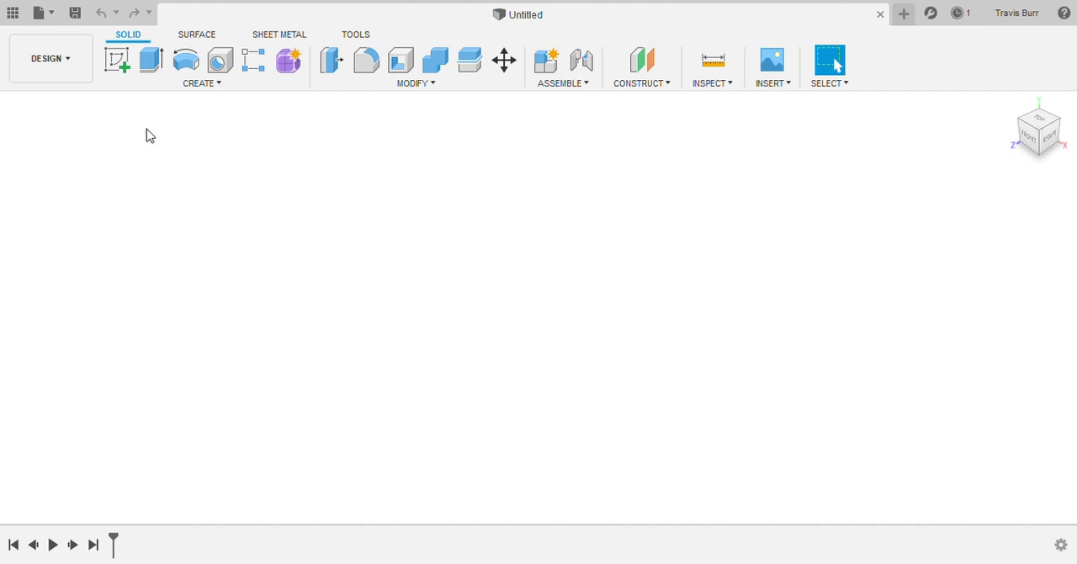
Step: Start a sketch on the front plane and draw a circle of diameter 150 centred on the origin
left_click(118, 61)
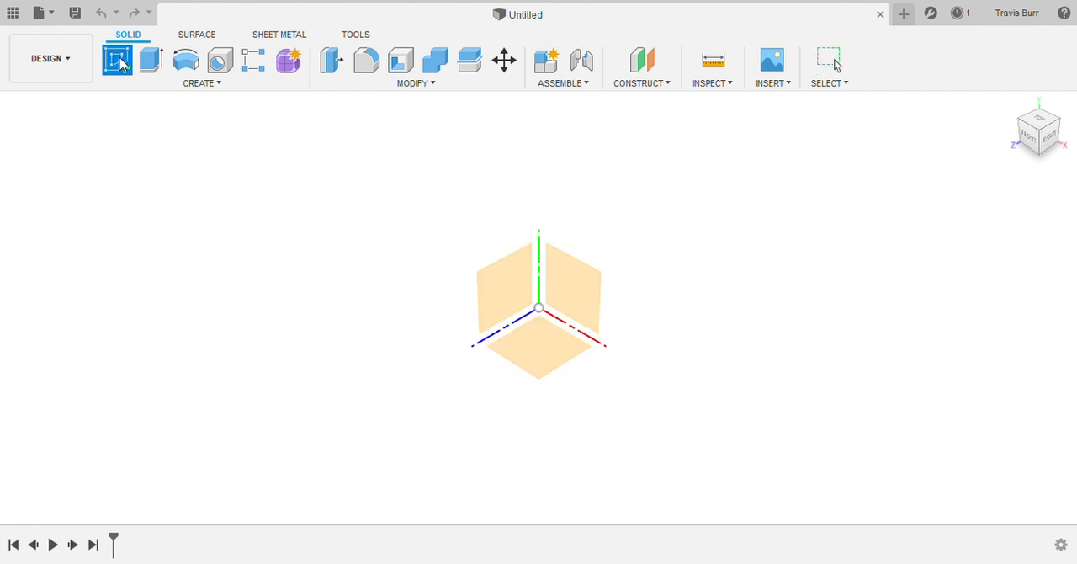
left_click(570, 276)
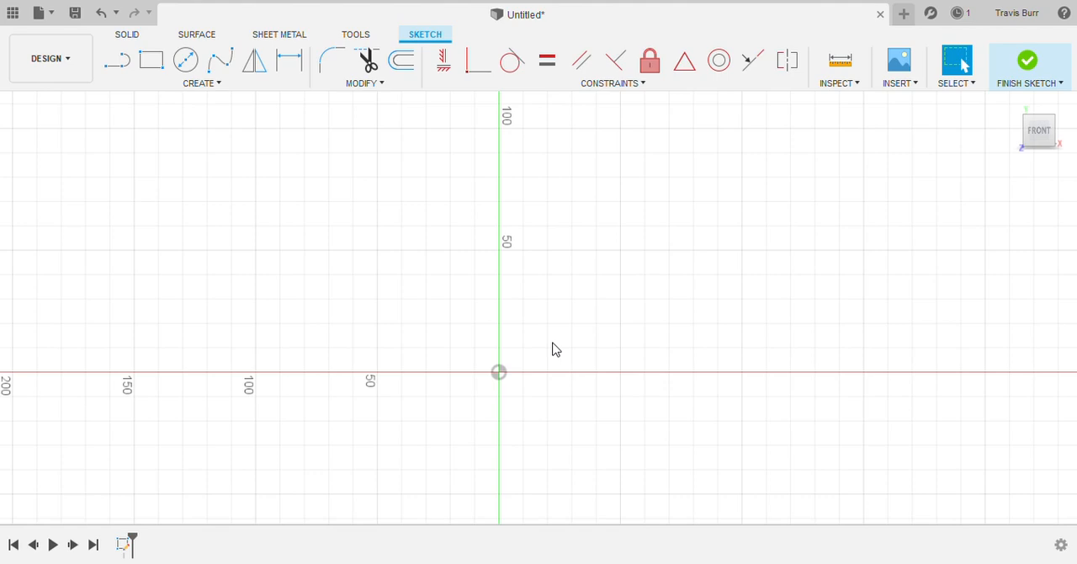
left_click(189, 62)
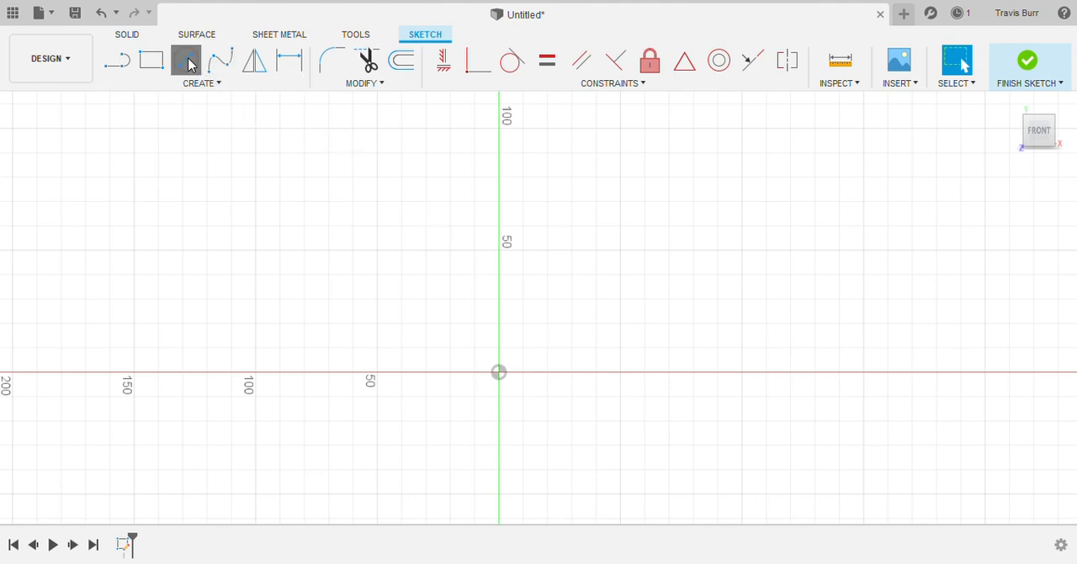
left_click(499, 372)
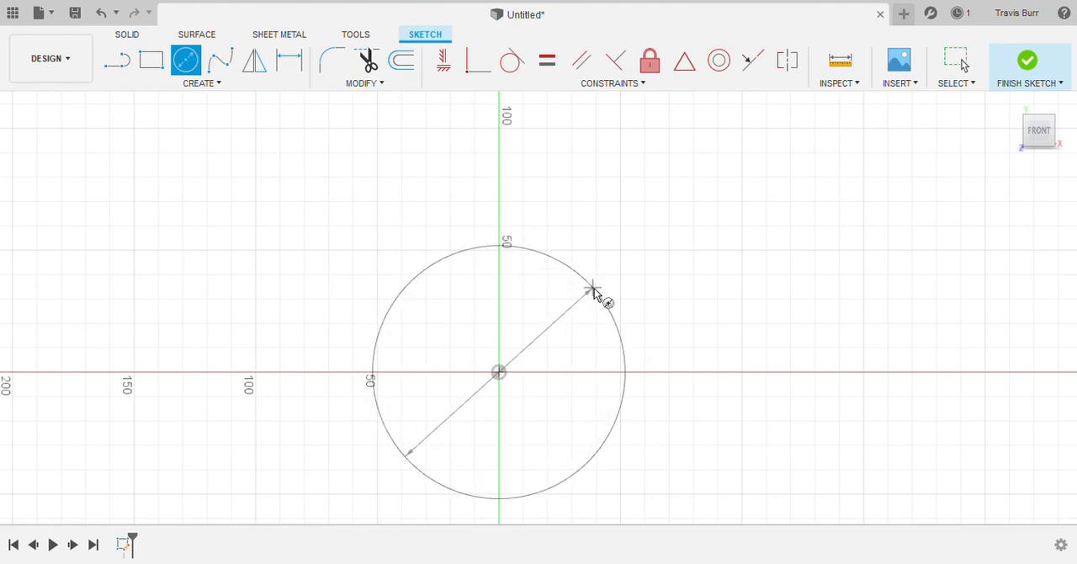
key("Escape")
left_click(594, 290)
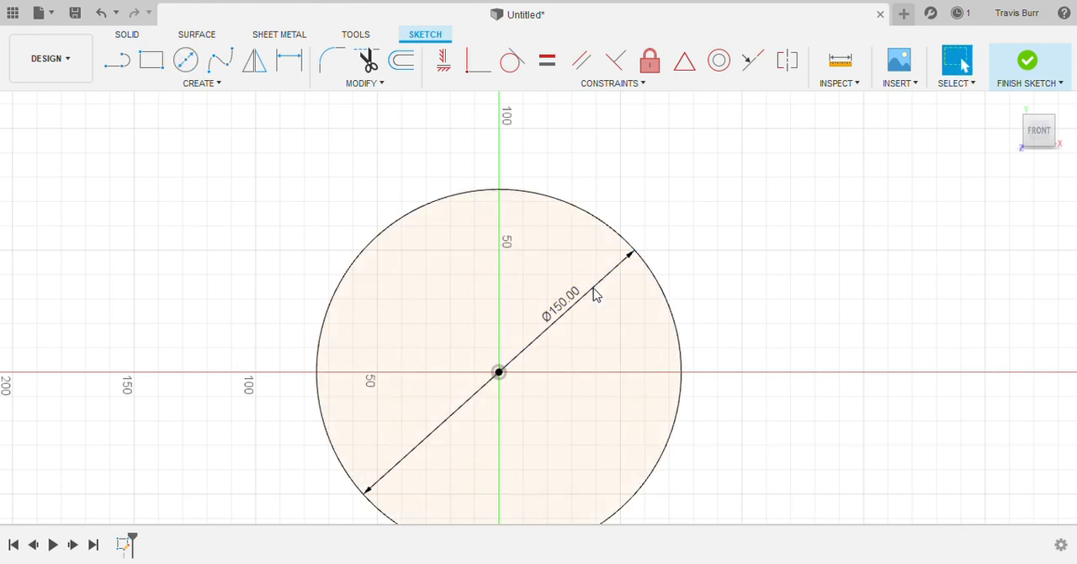
scroll(594, 290, "up", 1)
scroll(593, 289, "down", 2)
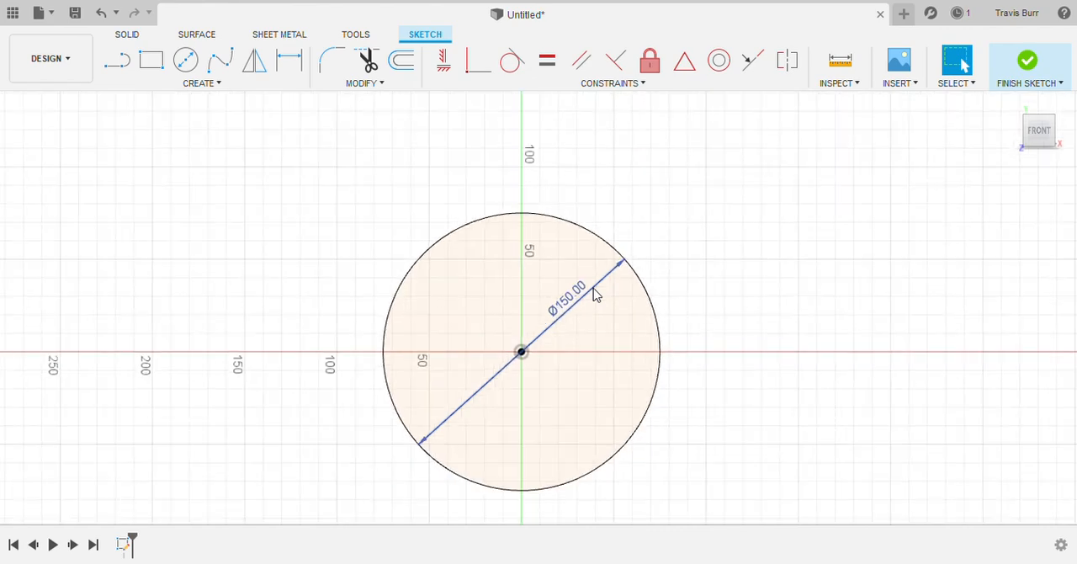
Step: Draw a concentric circle of diameter 100 inside the first one and finish the sketch
left_click(185, 60)
left_click(521, 352)
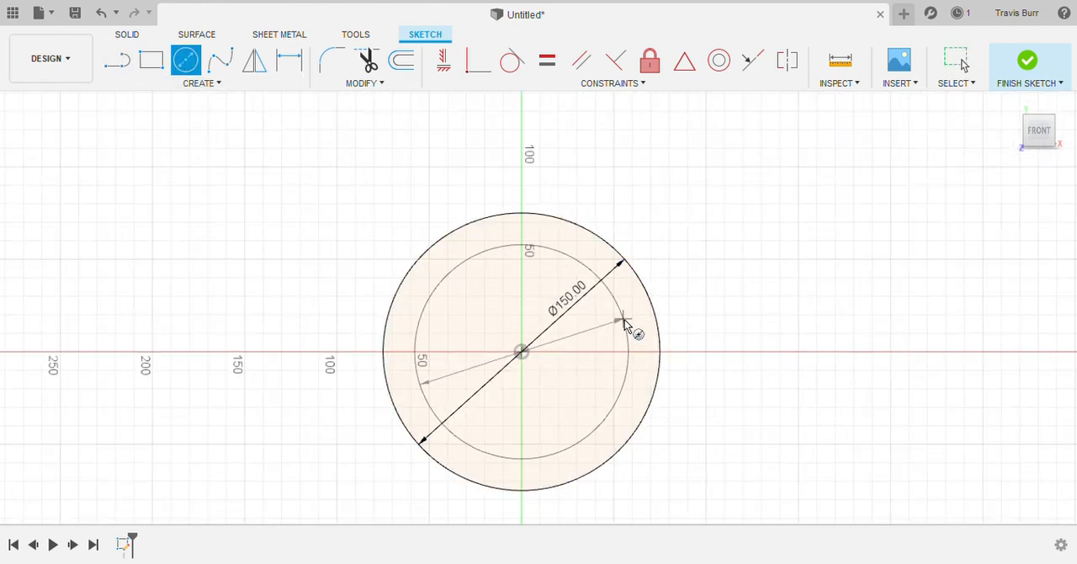
type("100")
key("Return")
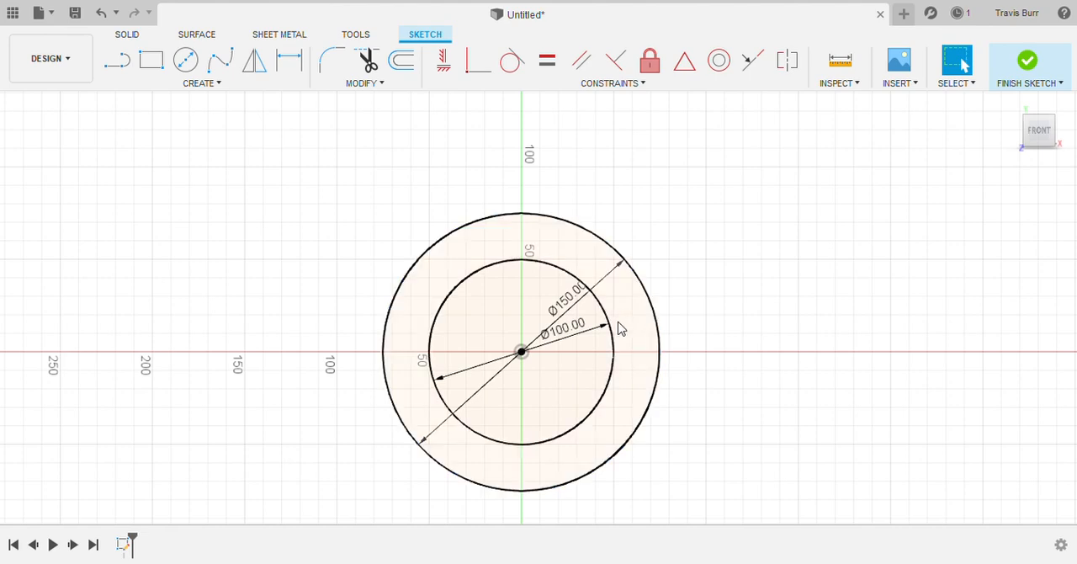
scroll(659, 283, "down", 1)
scroll(661, 288, "up", 1)
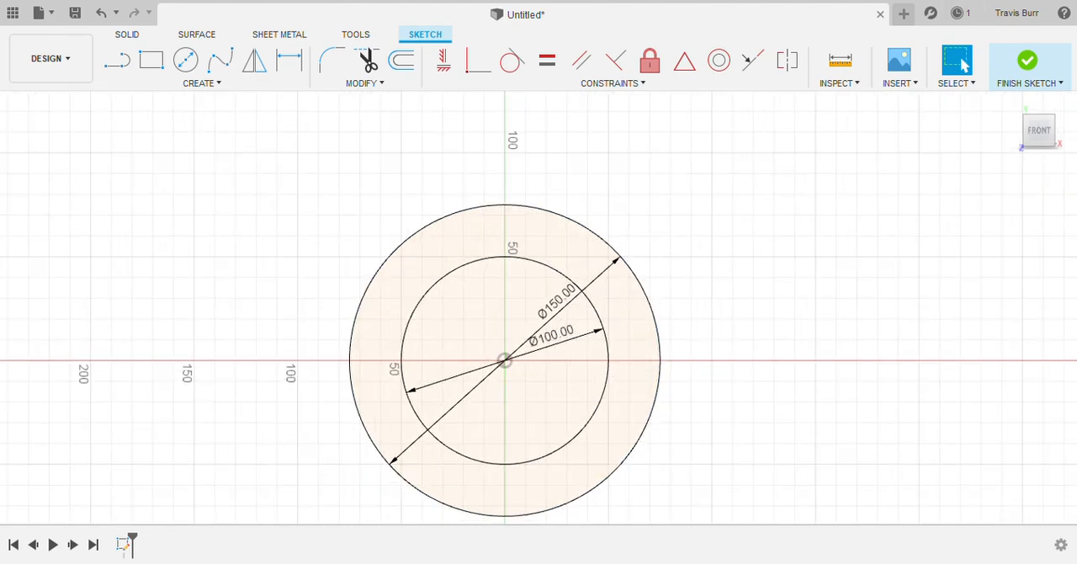
left_click(1040, 61)
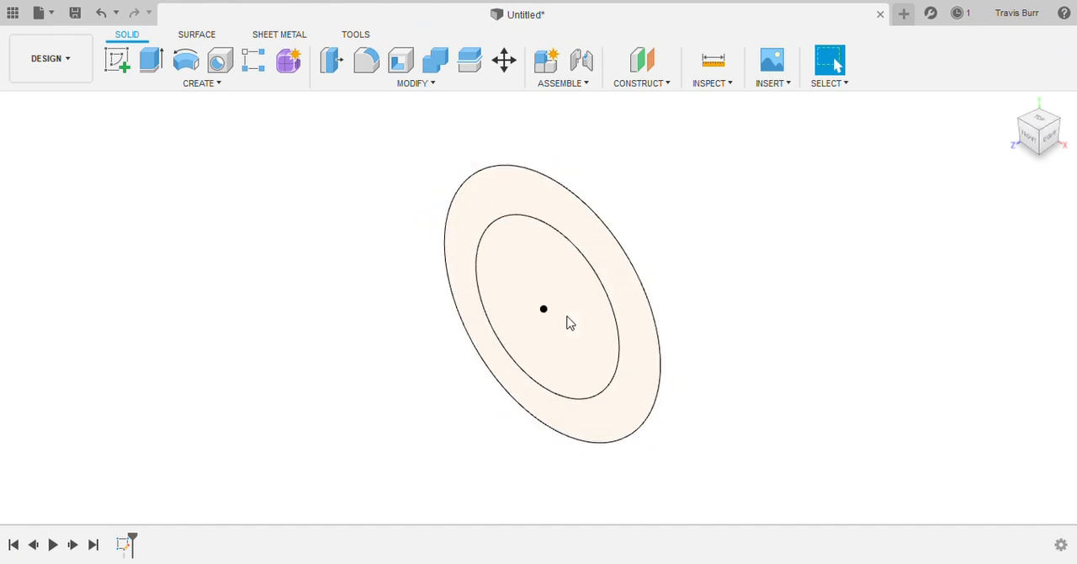
Step: Start a second sketch on the vertical YZ plane, perpendicular to the circles
scroll(682, 213, "down", 2)
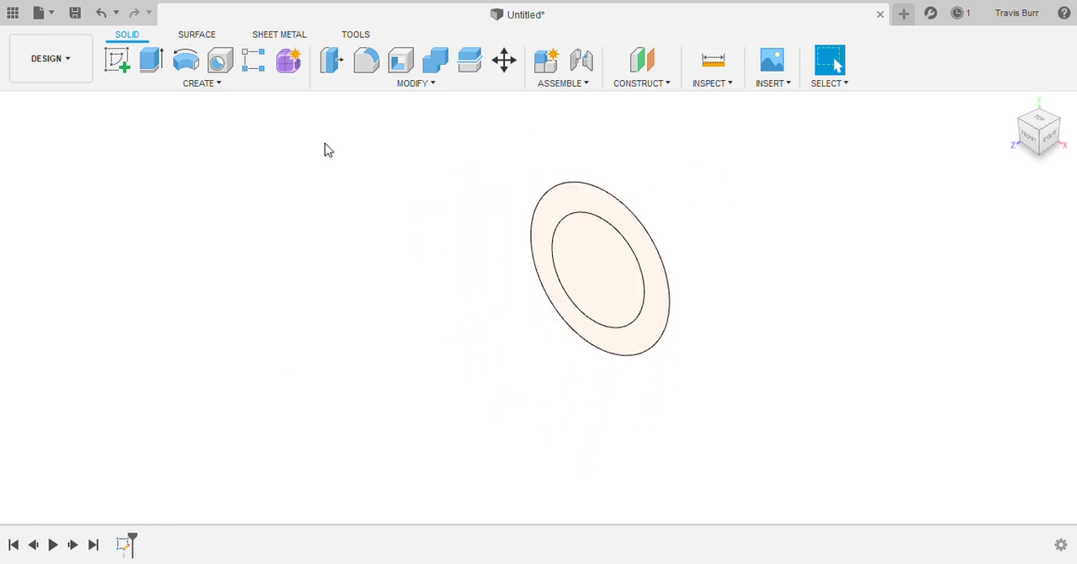
left_click(118, 60)
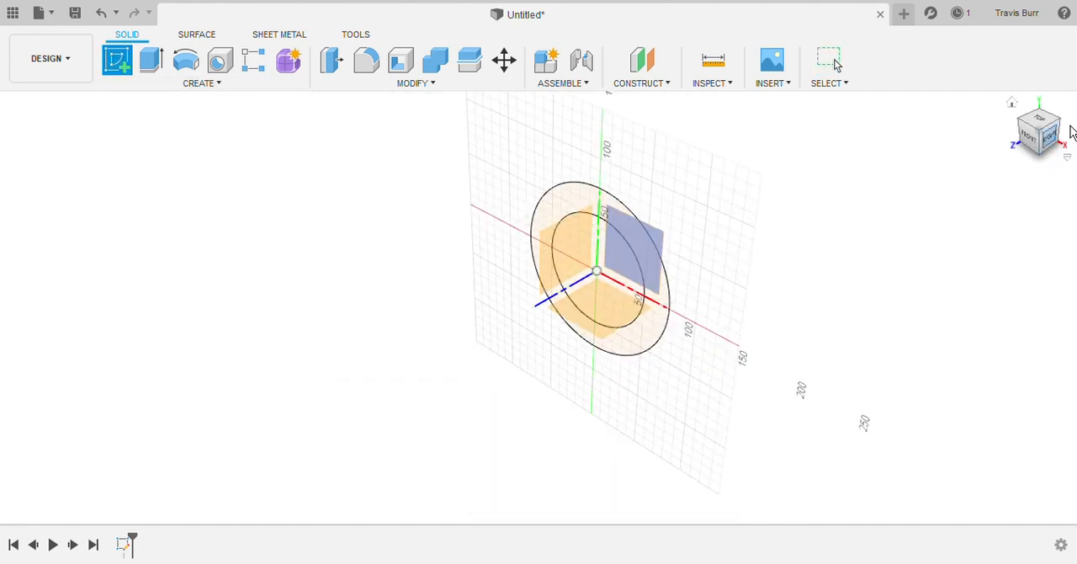
mouse_move(1044, 140)
left_mouse_down()
mouse_move(1002, 156)
mouse_move(1009, 168)
mouse_move(1042, 120)
left_mouse_up()
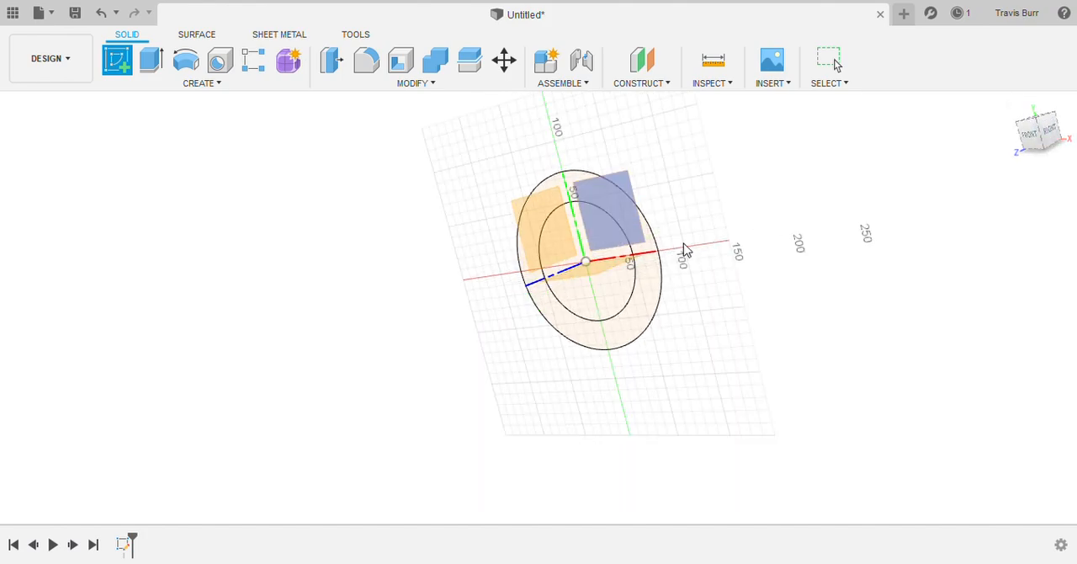
left_click(531, 225)
scroll(596, 350, "down", 5)
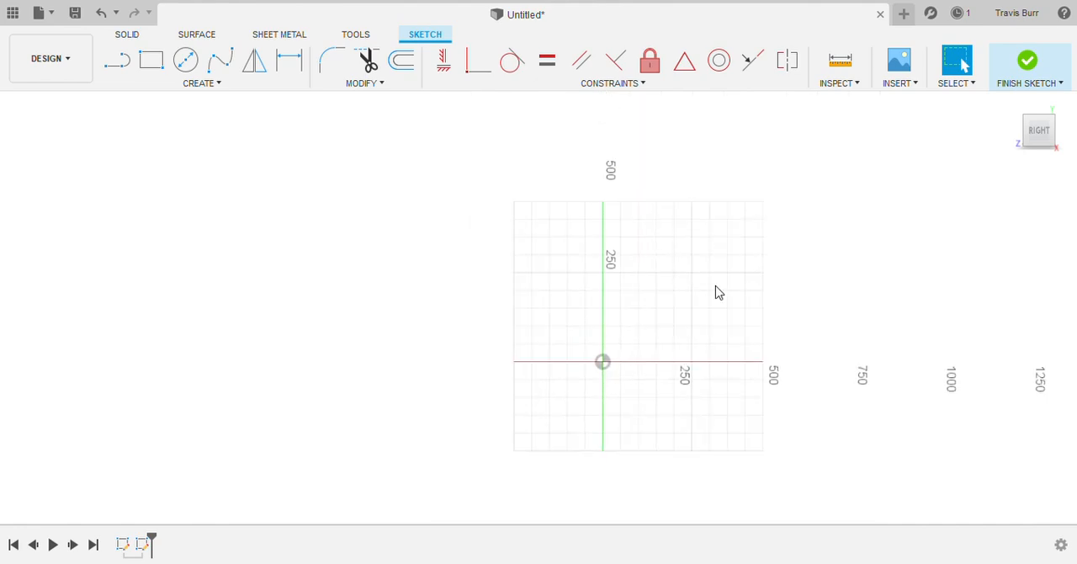
left_click_drag(1044, 134, 1057, 135)
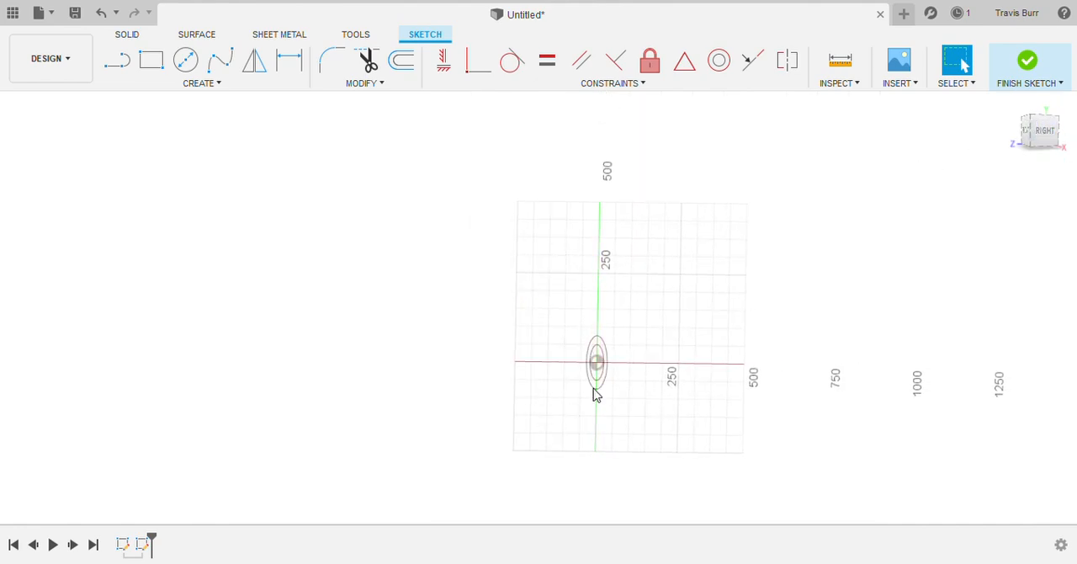
scroll(597, 366, "up", 2)
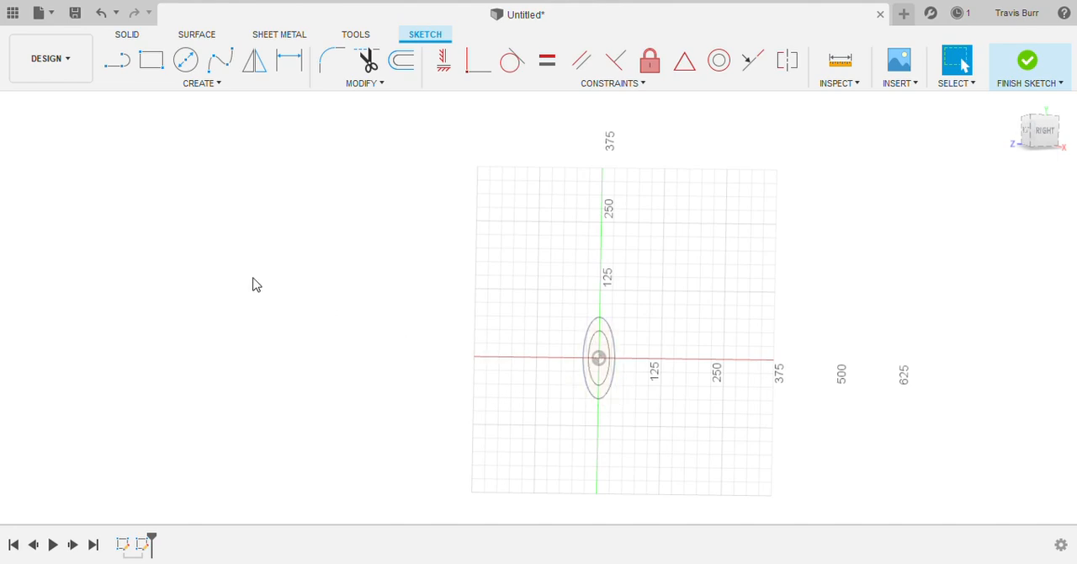
Step: Project the inner circle of the first sketch into the current sketch
left_click(211, 88)
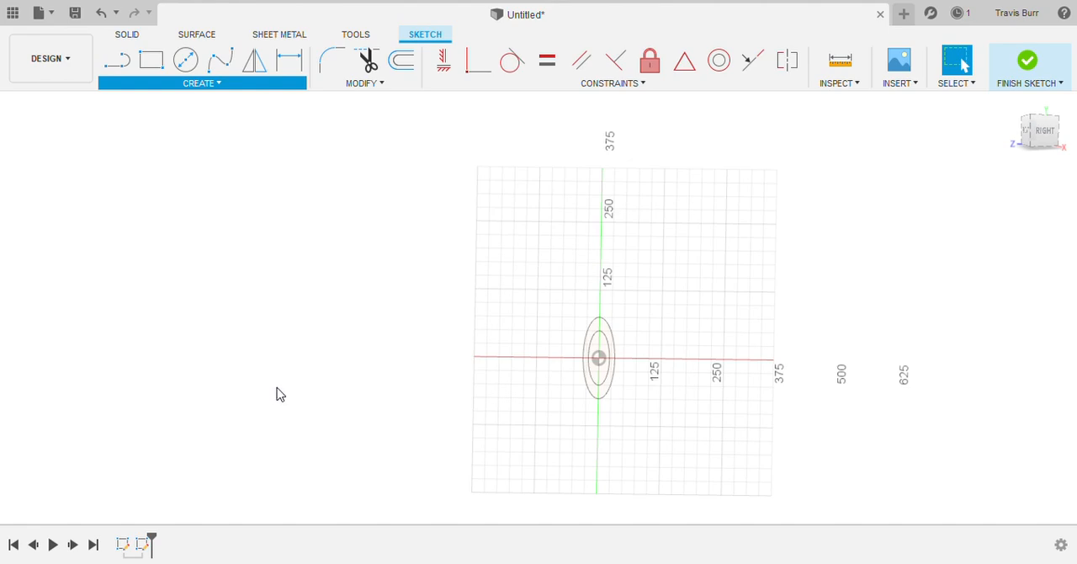
left_click(600, 387)
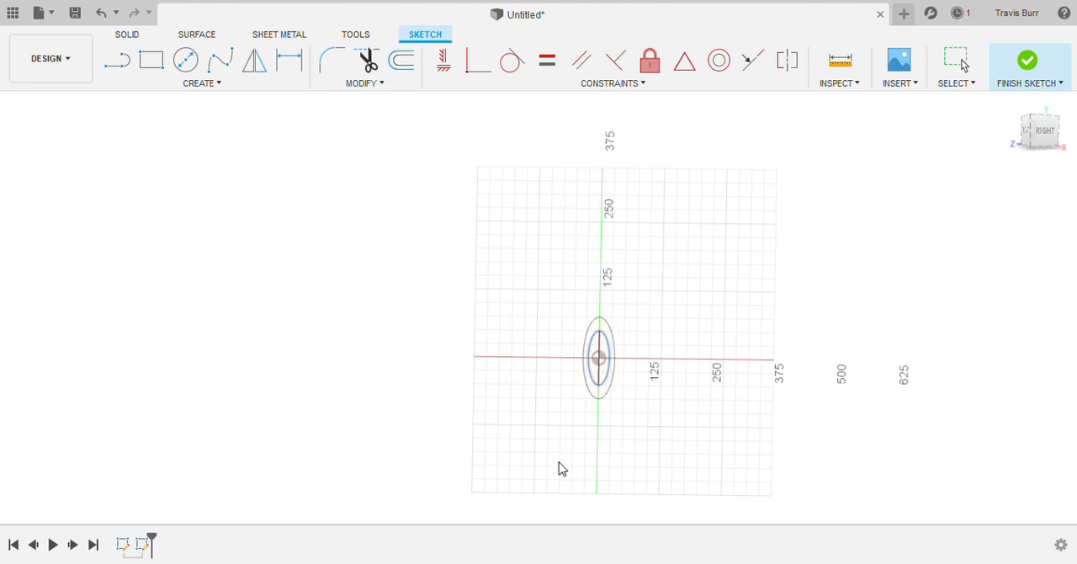
left_click(781, 295)
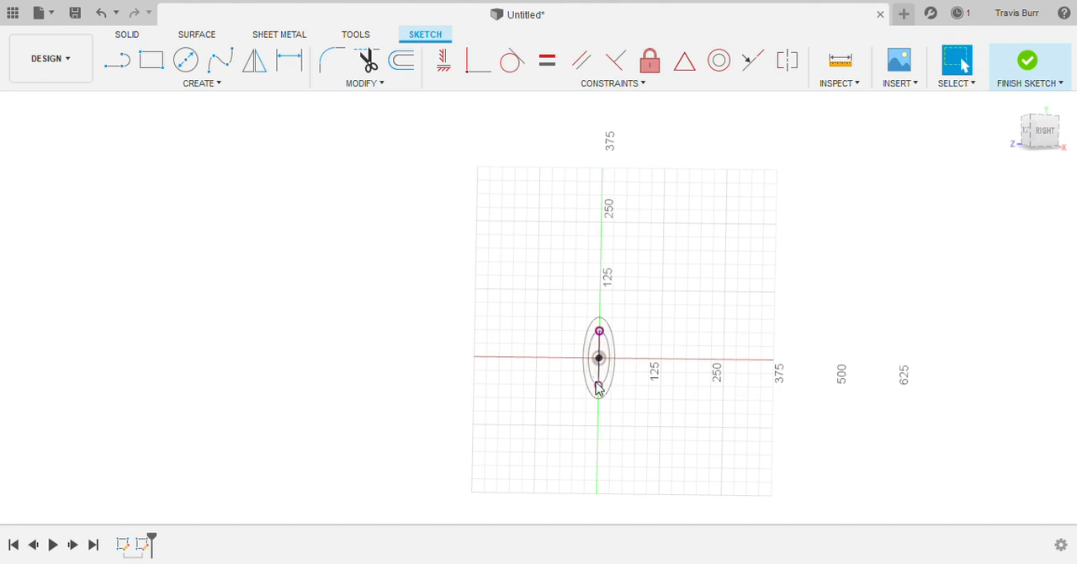
Step: Sketch an S-shaped five-point spline from the origin, ending about 1400 along and 230 up, and finish the sketch
left_click(1051, 134)
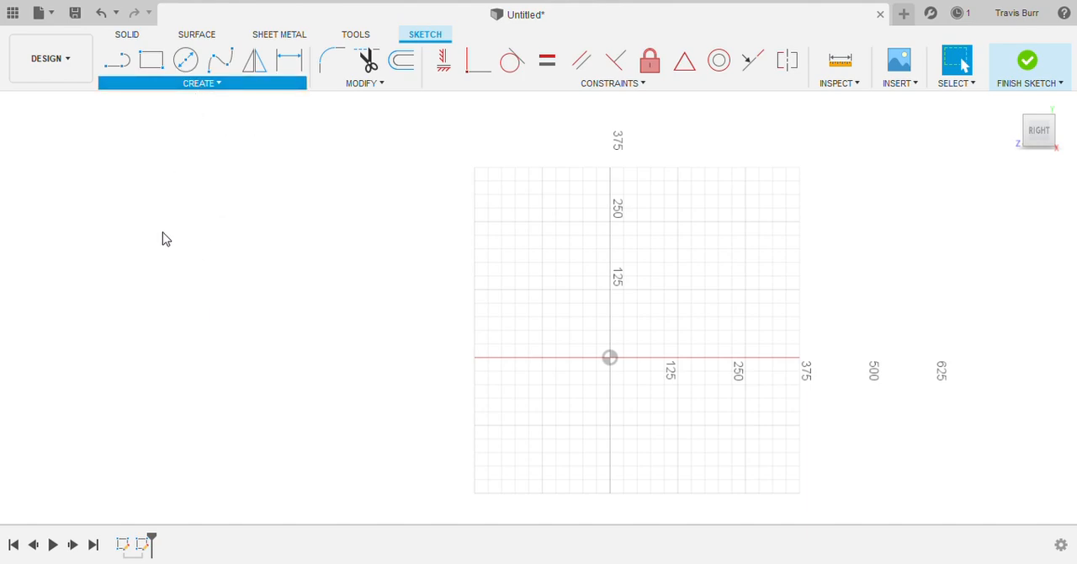
left_click(270, 230)
left_click(610, 358)
scroll(504, 348, "down", 5)
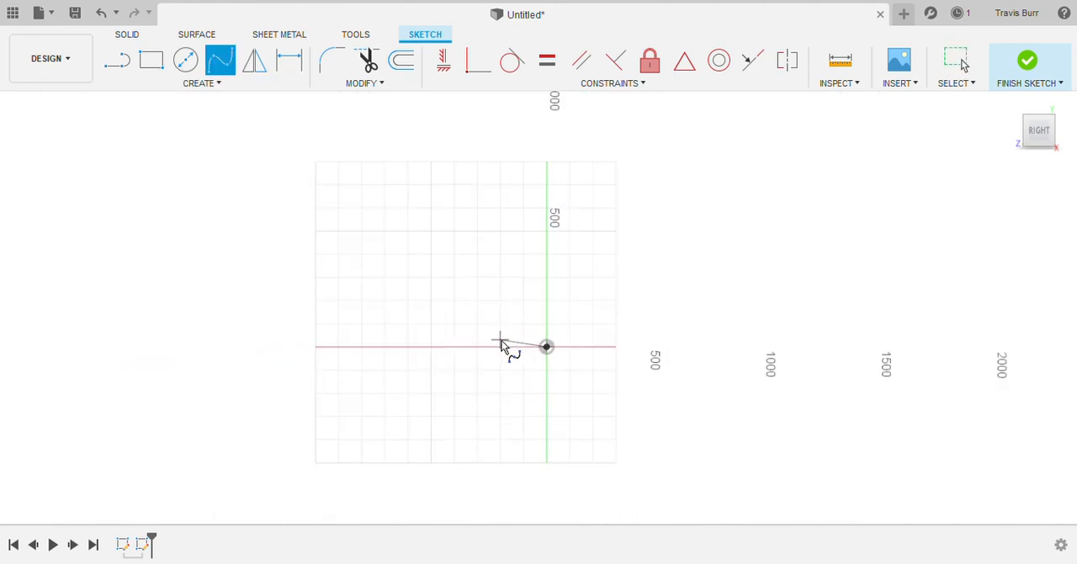
left_click(689, 304)
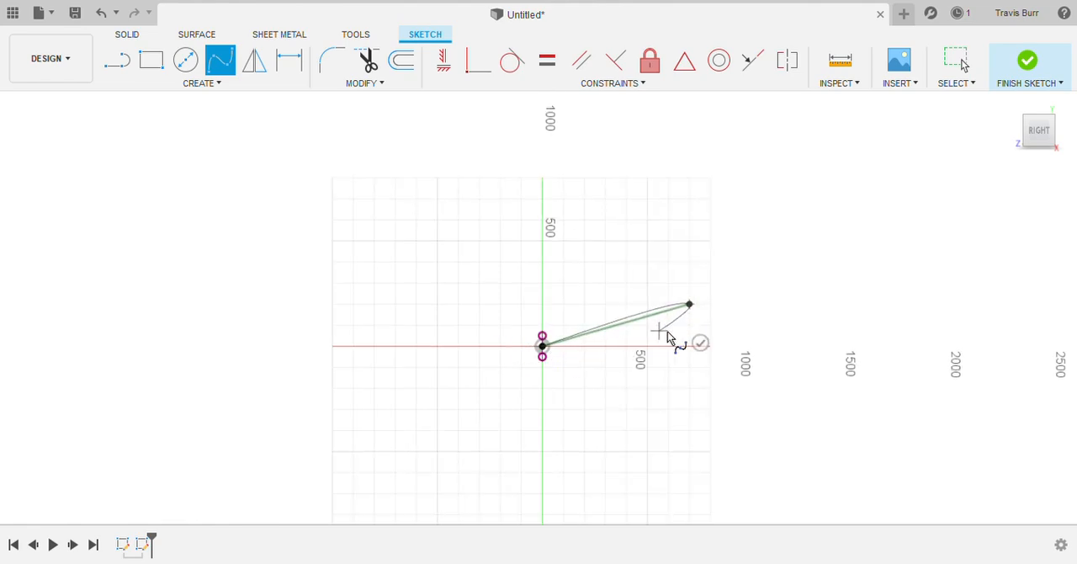
left_click(723, 326)
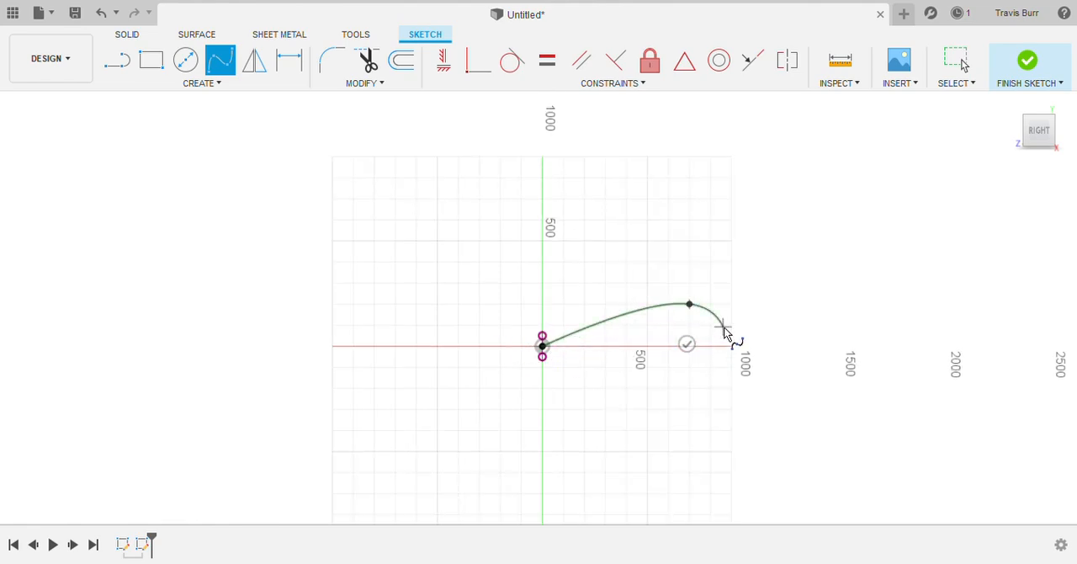
left_click(783, 338)
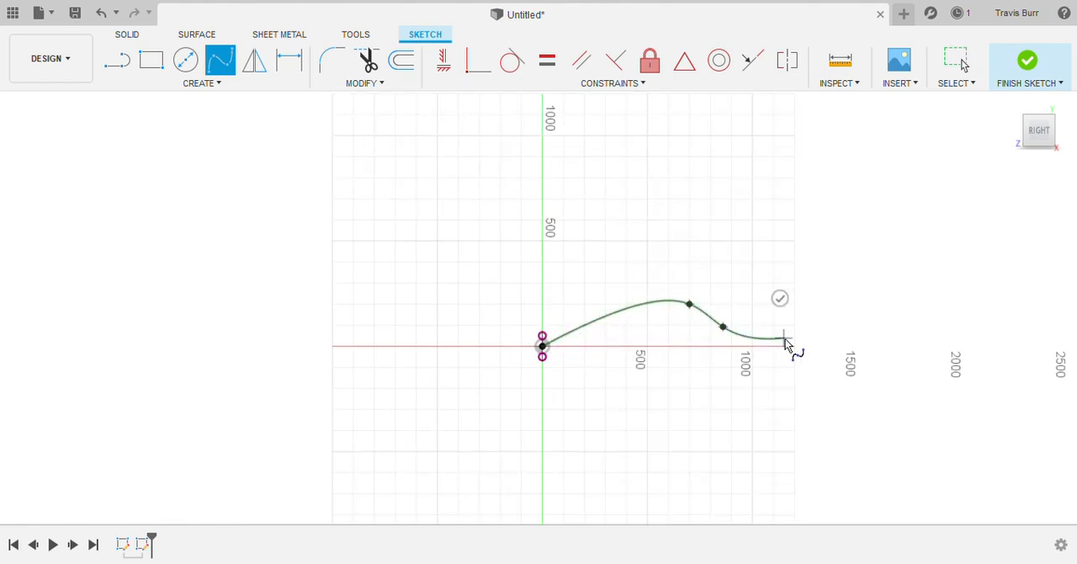
left_click(840, 299)
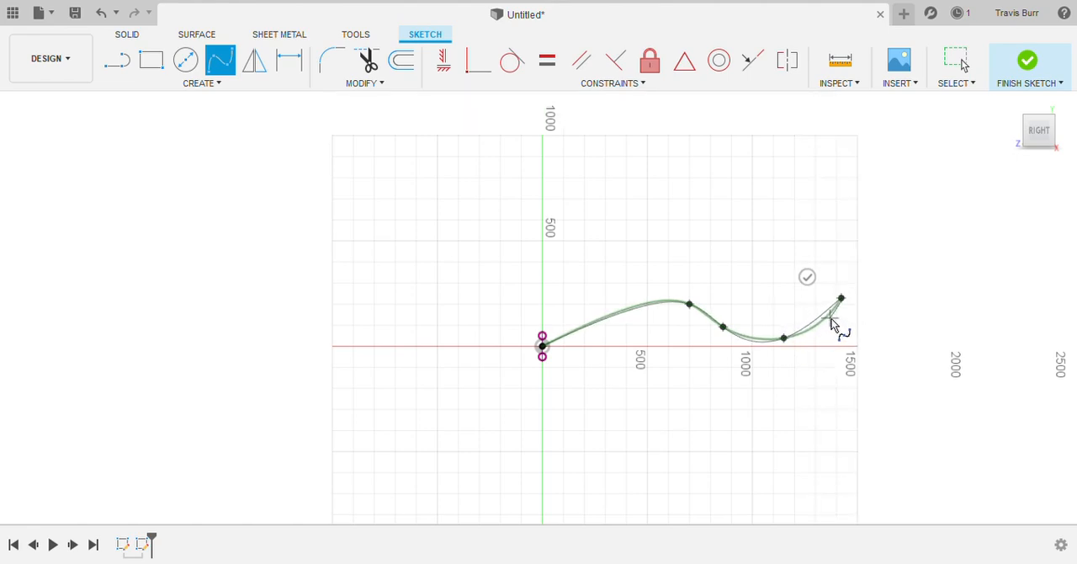
left_click(807, 278)
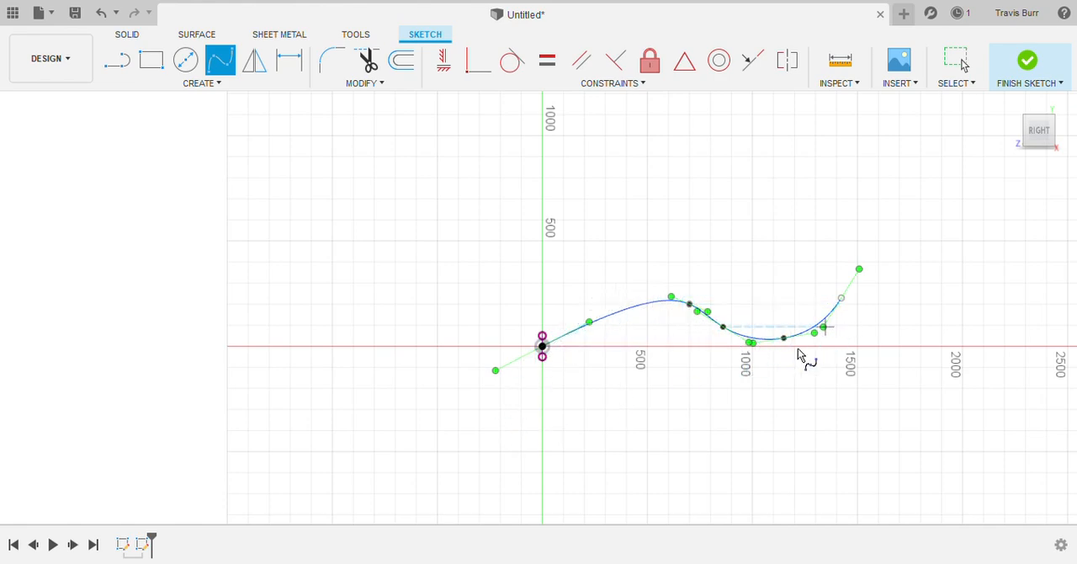
left_click(1040, 60)
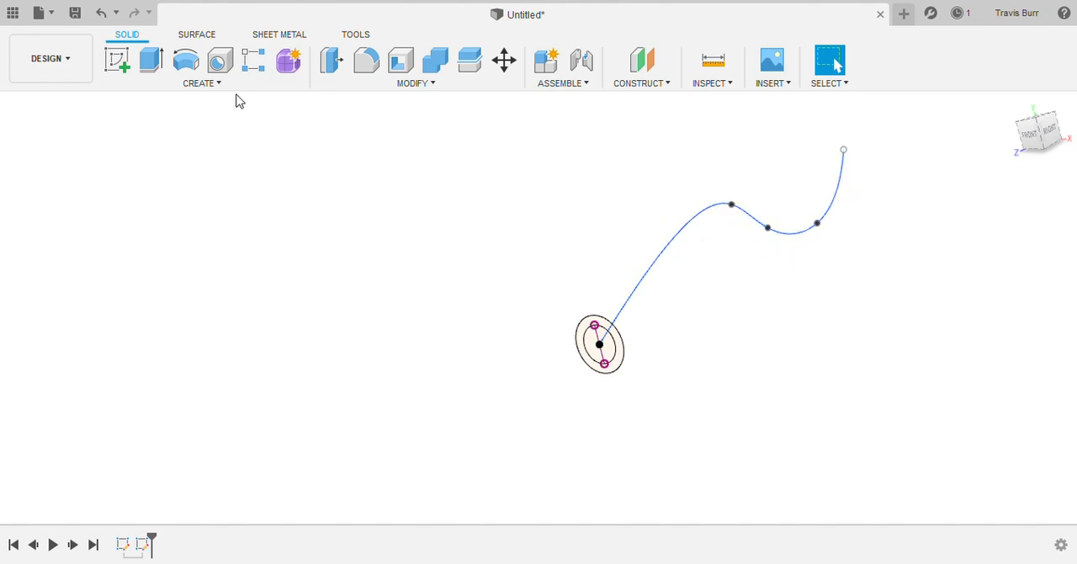
Step: Sweep the ring between the two circles along the spline path, with the taper angle set to 0
left_click(206, 84)
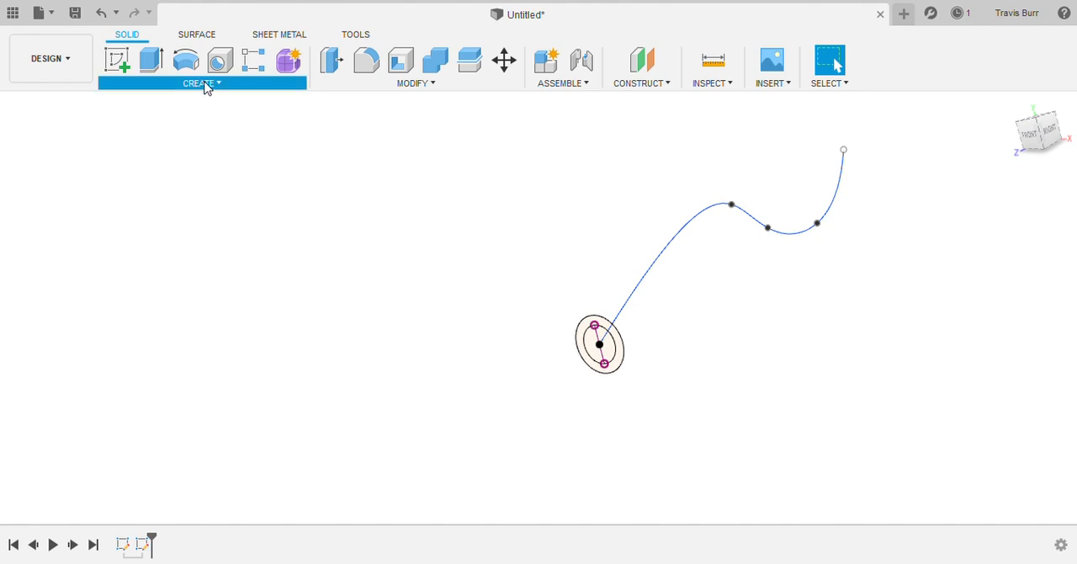
left_click(137, 107)
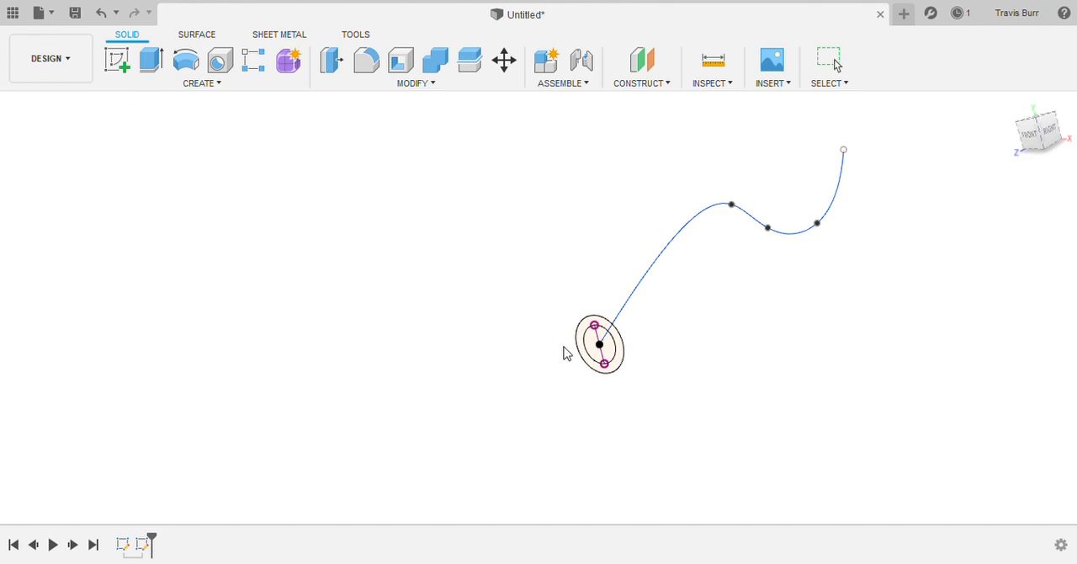
left_click(619, 363)
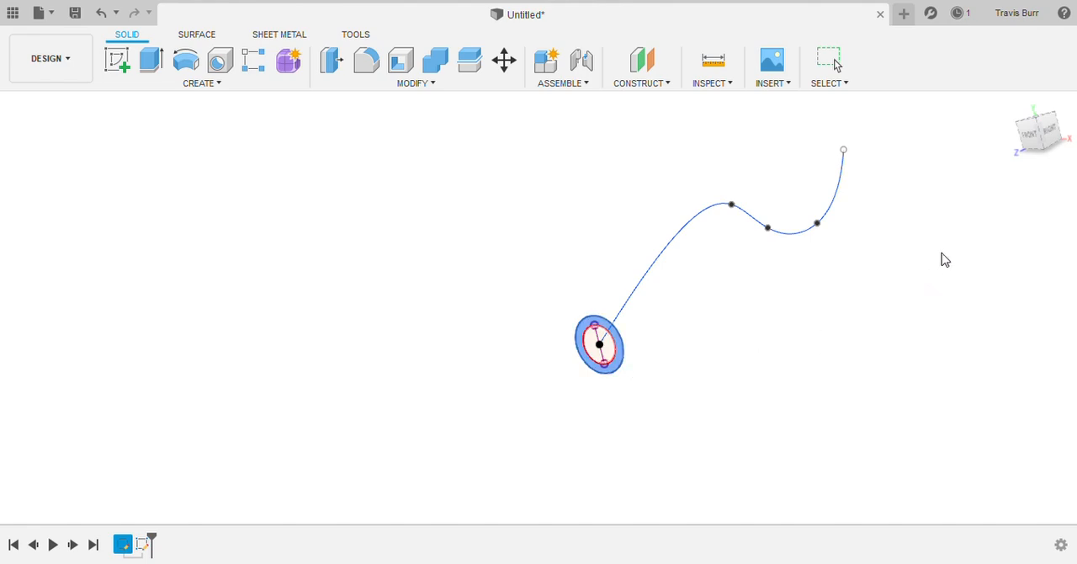
left_click(661, 261)
mouse_move(1039, 134)
left_mouse_down()
mouse_move(1026, 162)
mouse_move(1065, 131)
mouse_move(1047, 137)
left_mouse_up()
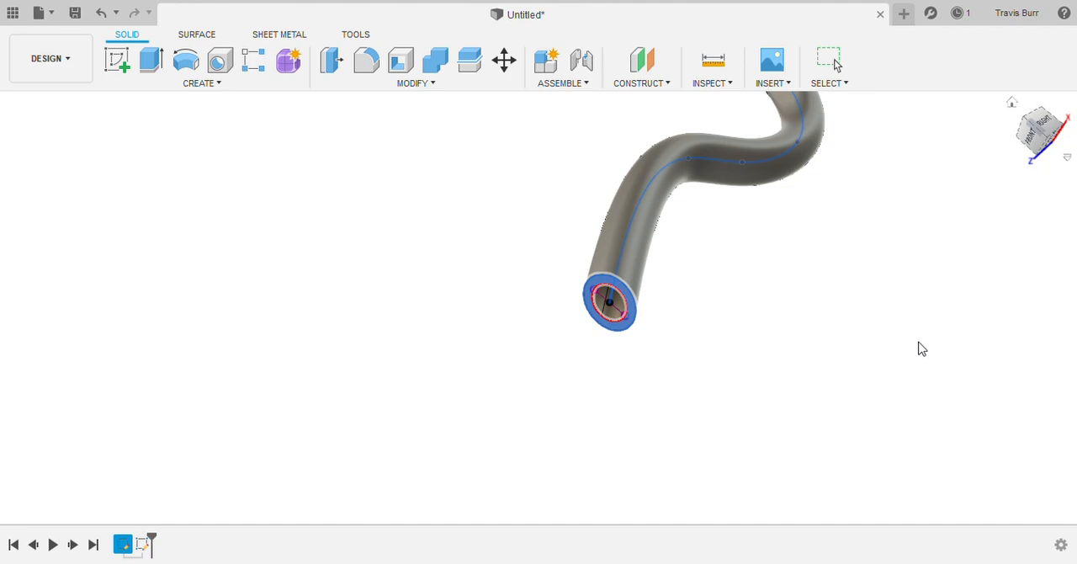
scroll(767, 293, "down", 3)
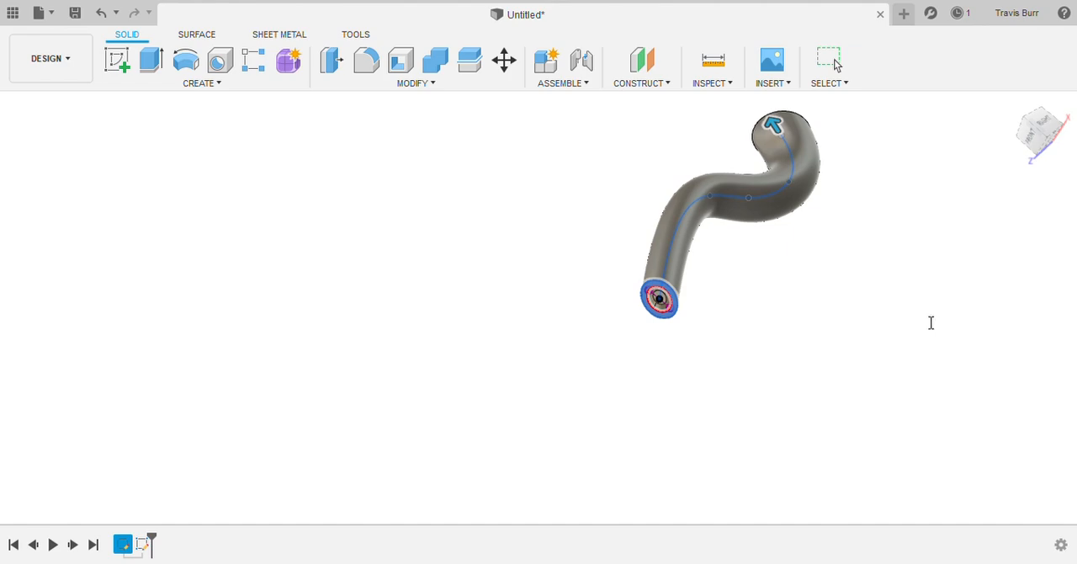
type("0")
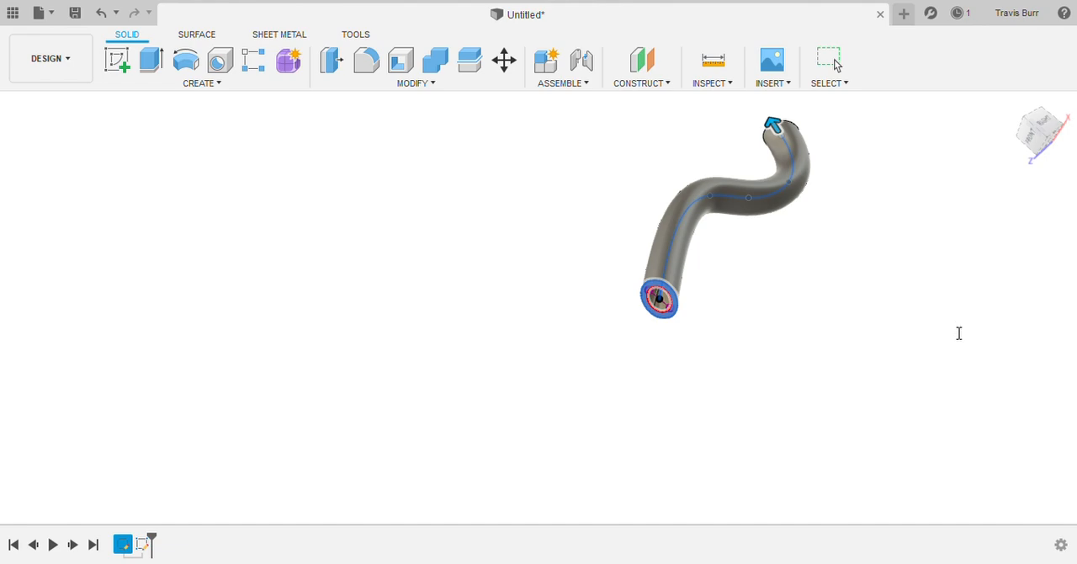
left_click(917, 306)
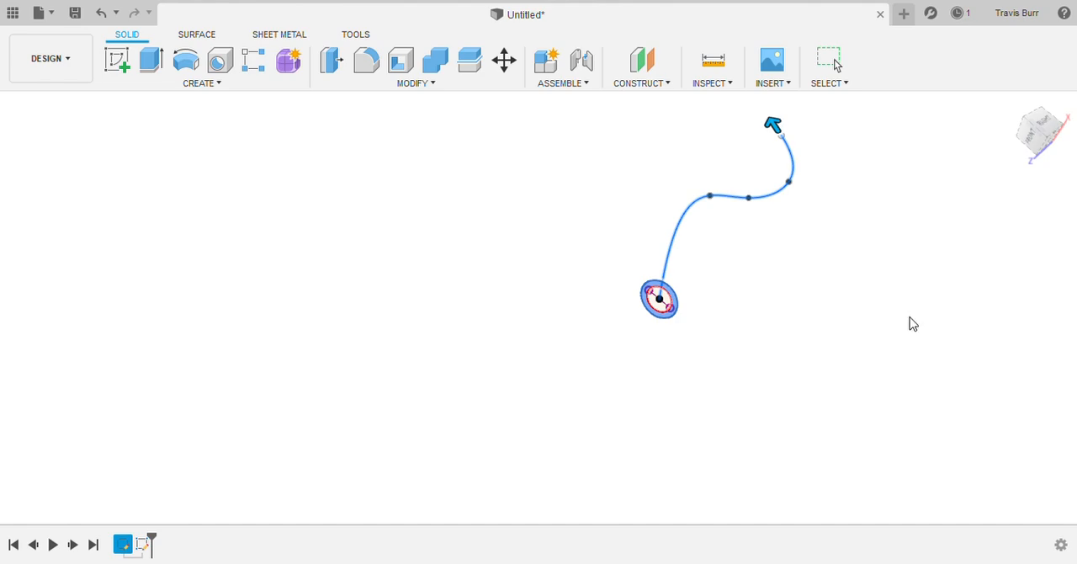
left_click(913, 324)
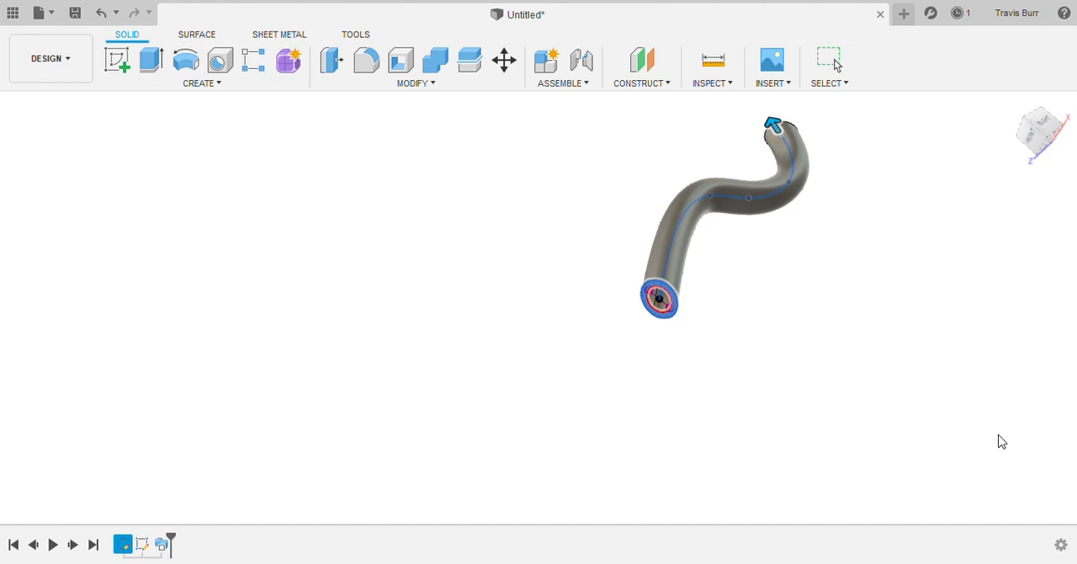
Step: Examine the swept pipe's open end and curved shape from several angles, including the right side view
scroll(805, 290, "down", 2)
scroll(852, 179, "up", 2)
scroll(875, 162, "up", 2)
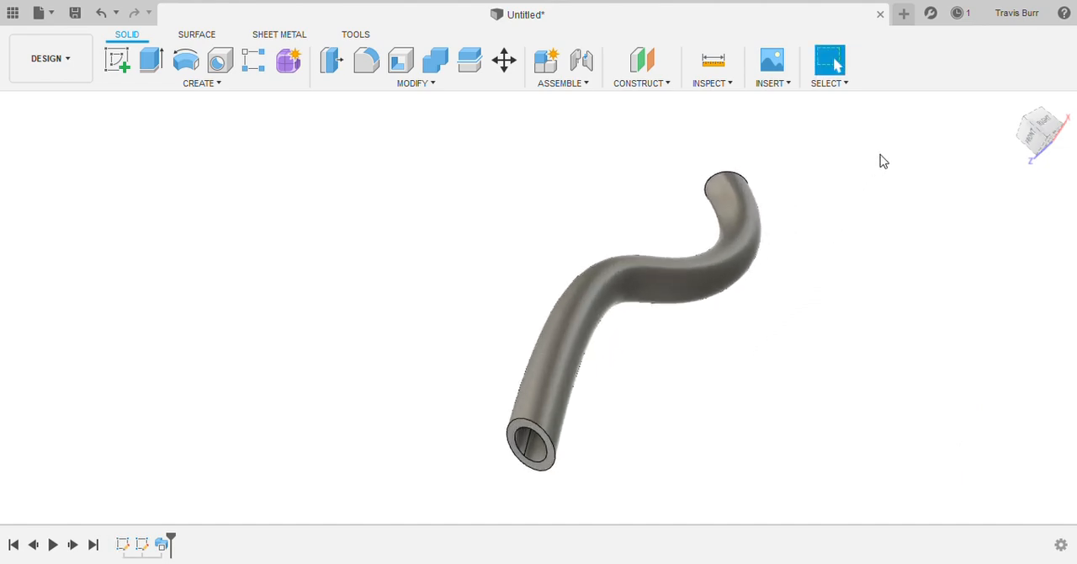
mouse_move(1037, 141)
left_mouse_down()
mouse_move(1068, 139)
mouse_move(1071, 123)
mouse_move(1019, 145)
mouse_move(829, 176)
left_mouse_up()
scroll(655, 262, "down", 2)
scroll(723, 225, "up", 2)
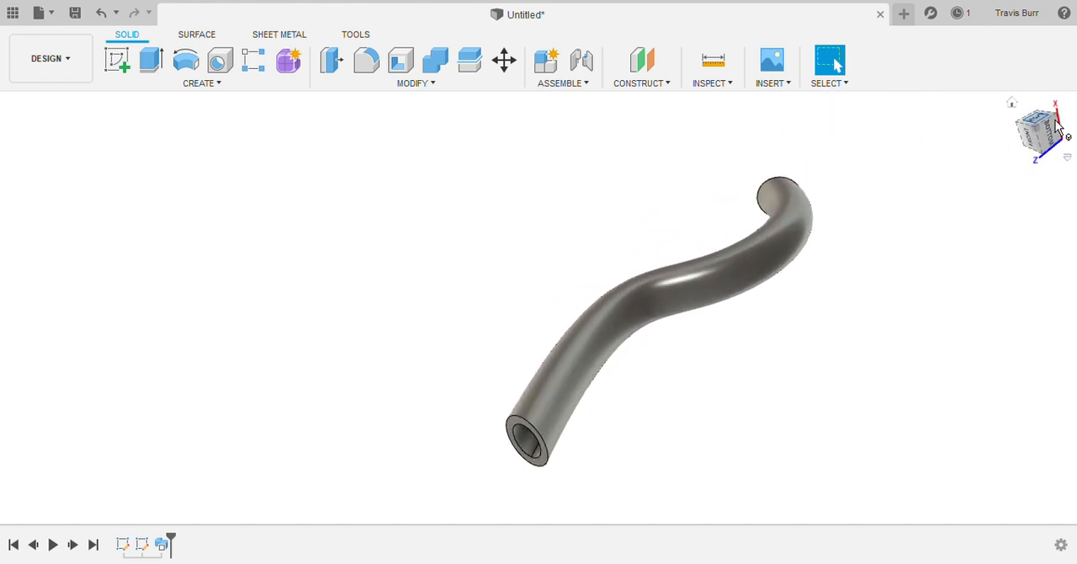
mouse_move(1042, 128)
left_mouse_down()
mouse_move(1014, 151)
mouse_move(1039, 130)
left_mouse_up()
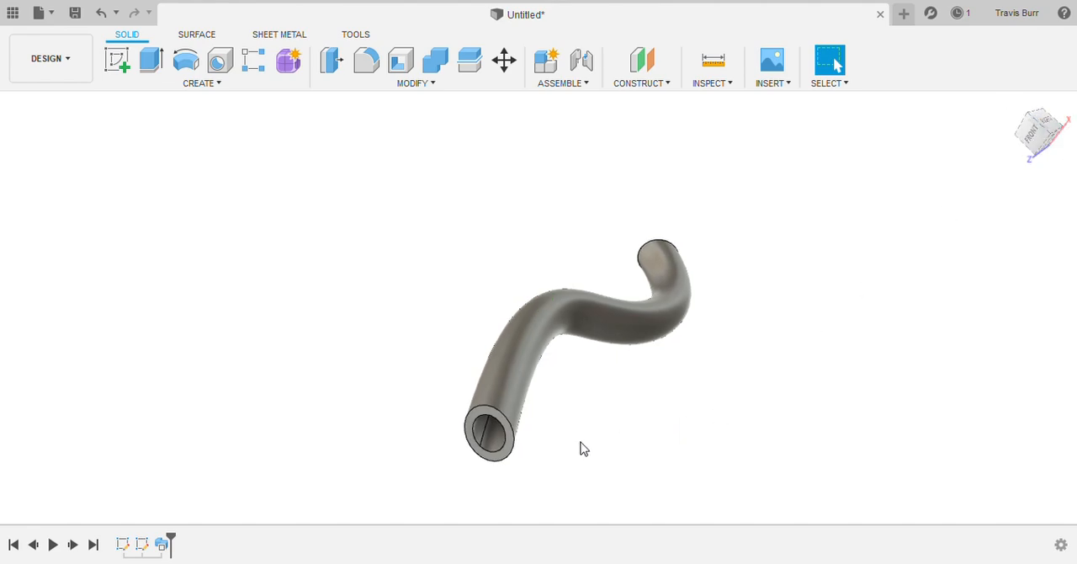
left_click(1050, 127)
scroll(714, 311, "down", 3)
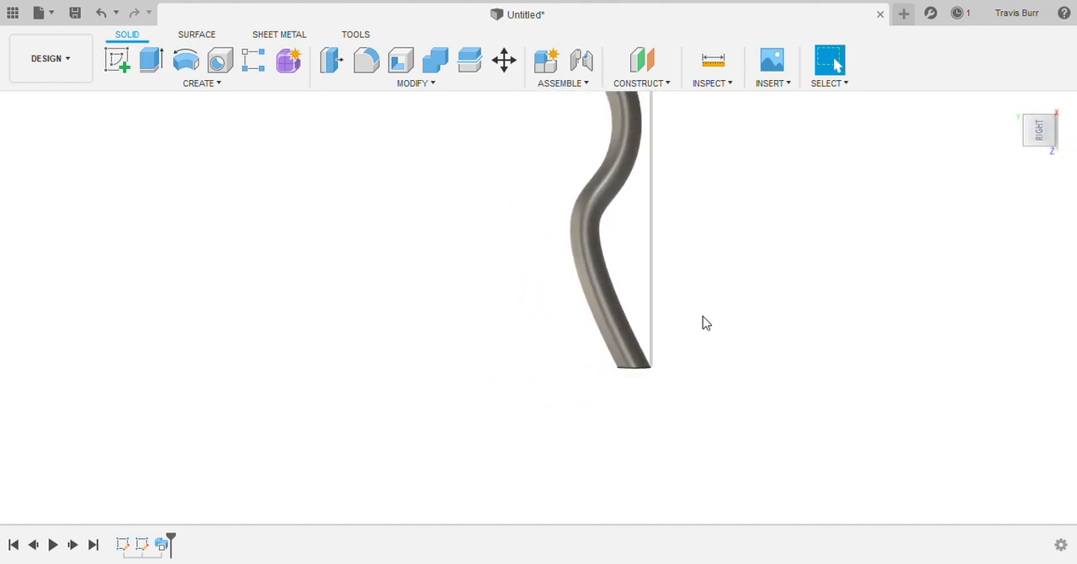
scroll(639, 194, "up", 2)
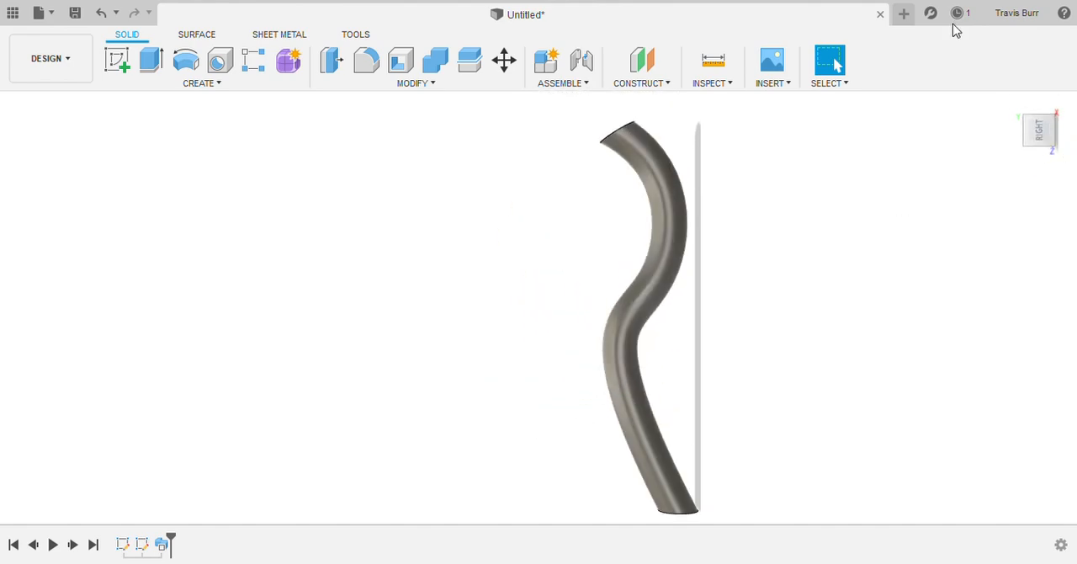